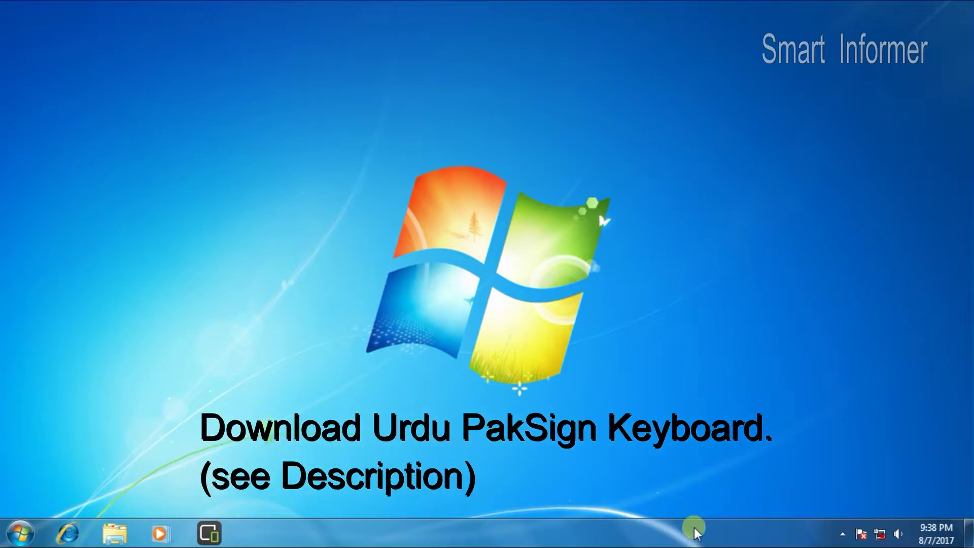
Step: Run setup from D:\Bilal Urdu Installer Pack\03_PakSign_Phonetic\urdu-paksign-keyboard\Urdu PakSign Keyboard 1.2
left_click(20, 533)
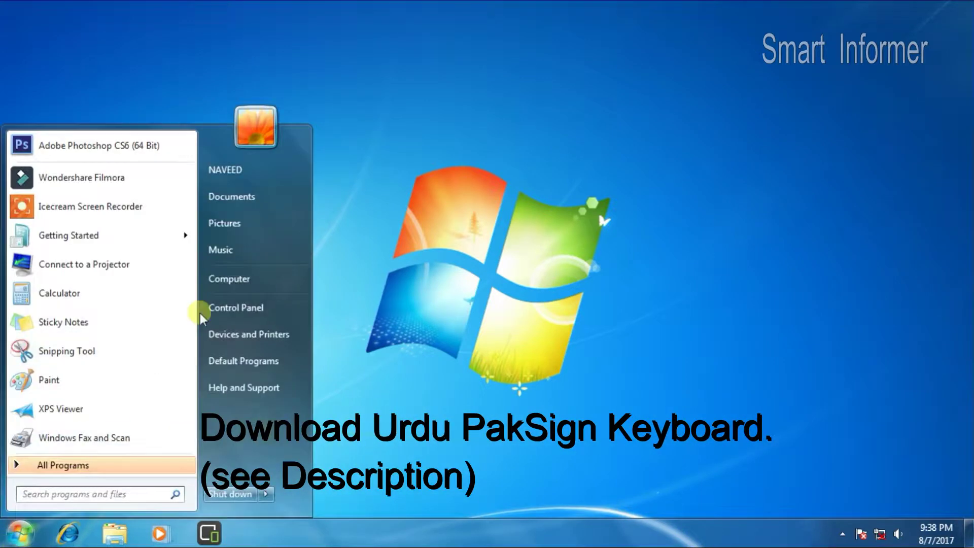
left_click(223, 284)
double_click(486, 103)
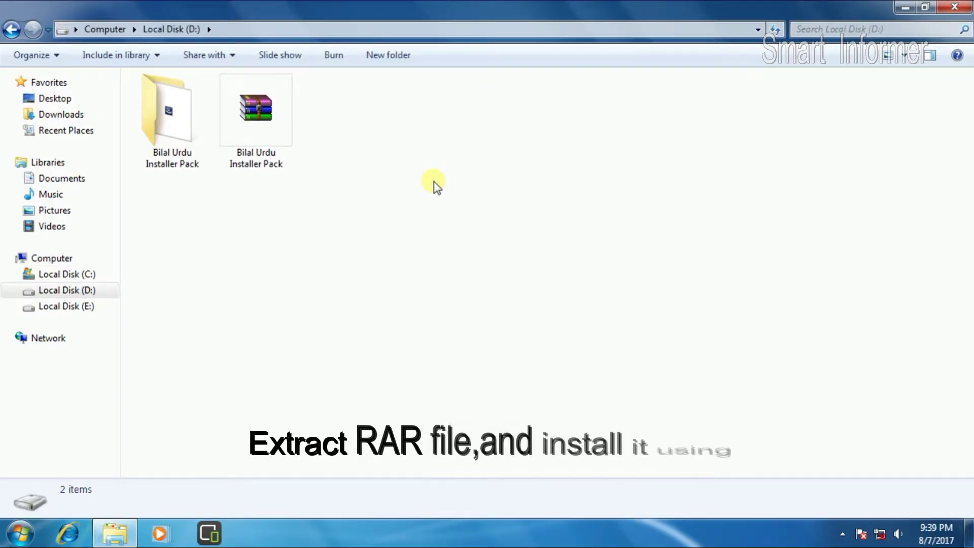
double_click(163, 138)
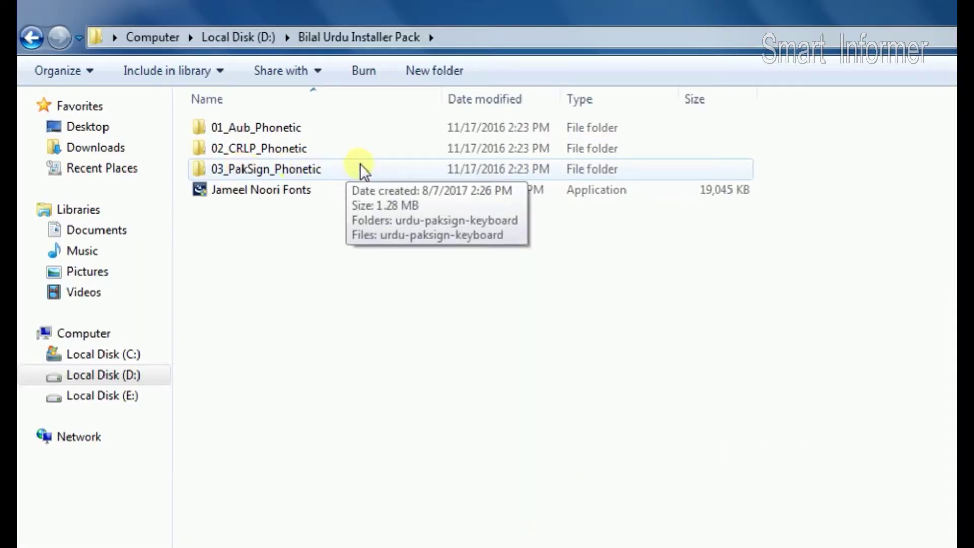
double_click(360, 165)
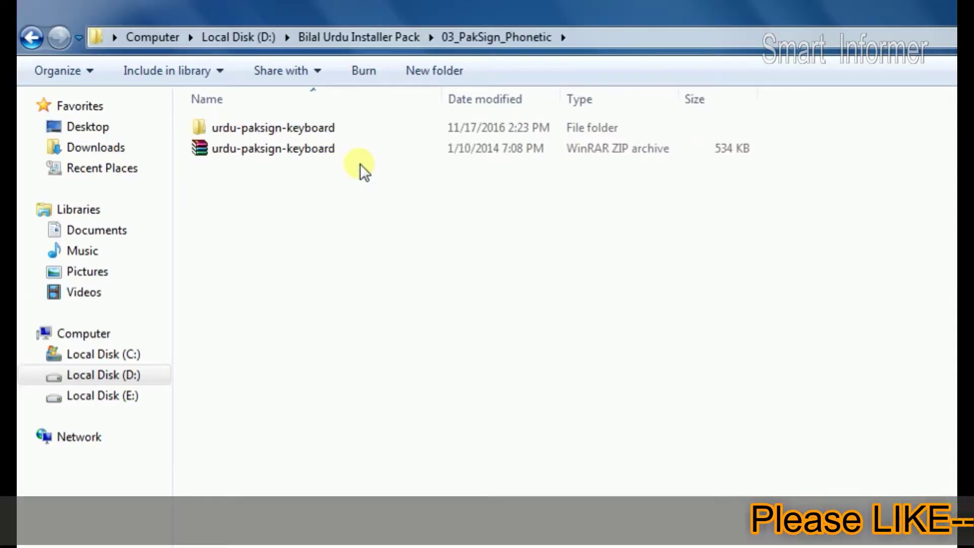
double_click(353, 128)
left_click(353, 128)
double_click(353, 128)
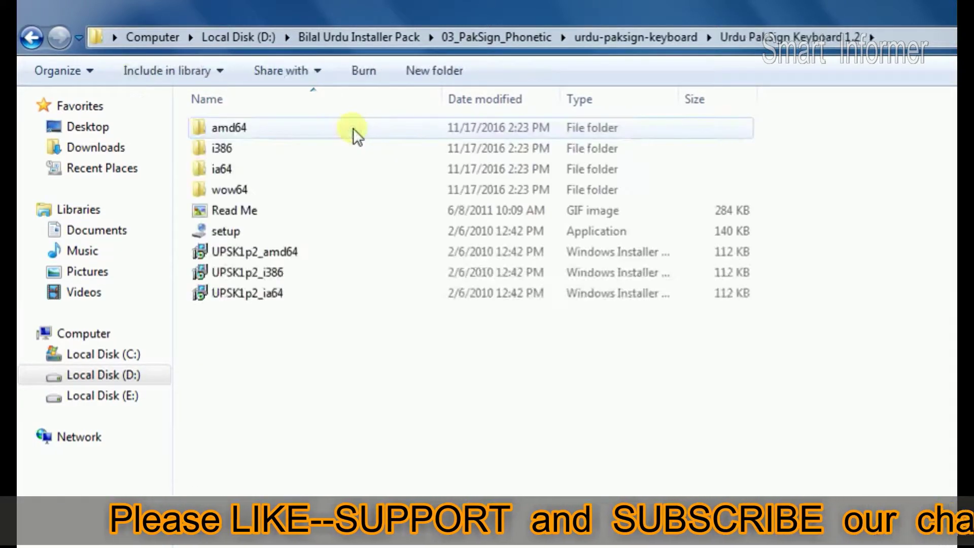
left_click(315, 230)
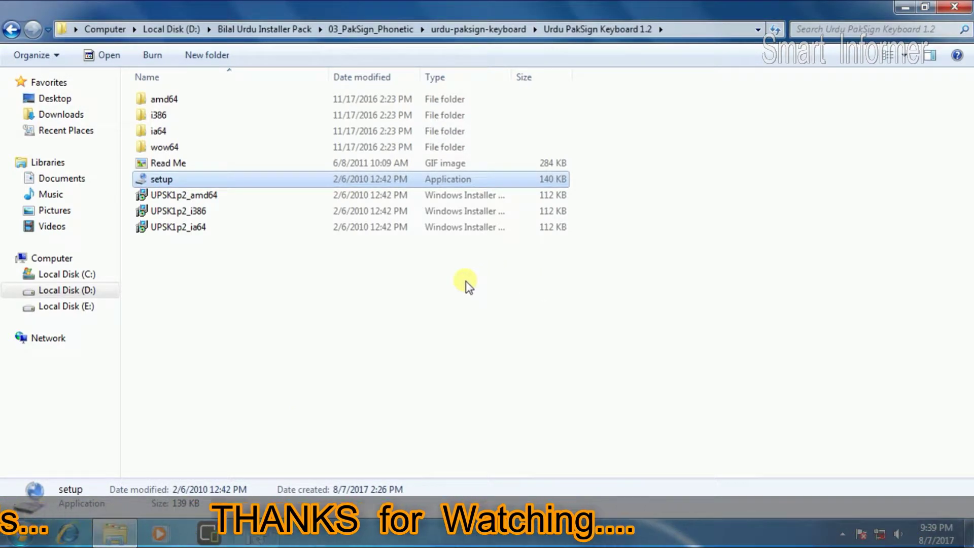
mouse_move(257, 534)
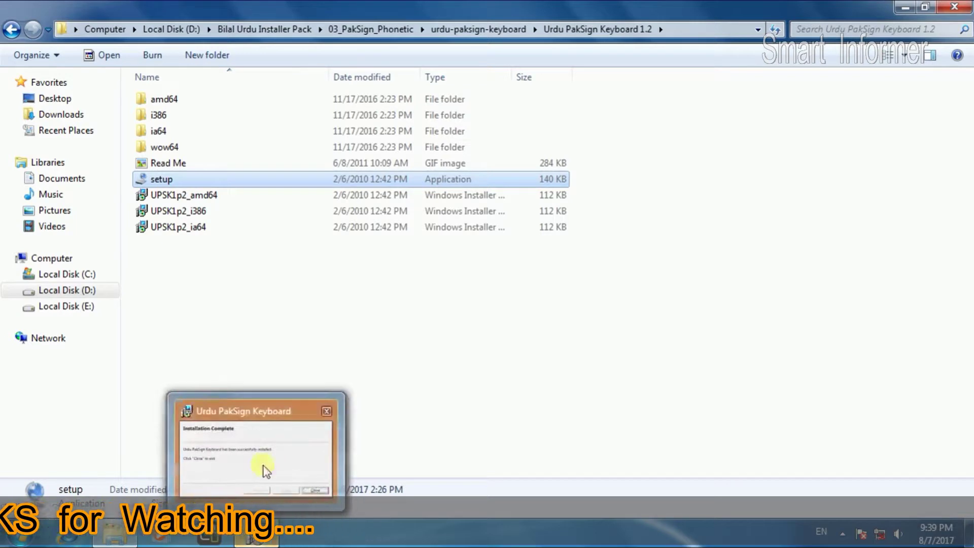
Step: Close the finished PakSign installer and confirm Urdu (Islamic Republic of Pakistan) is listed as an input language
left_click(261, 402)
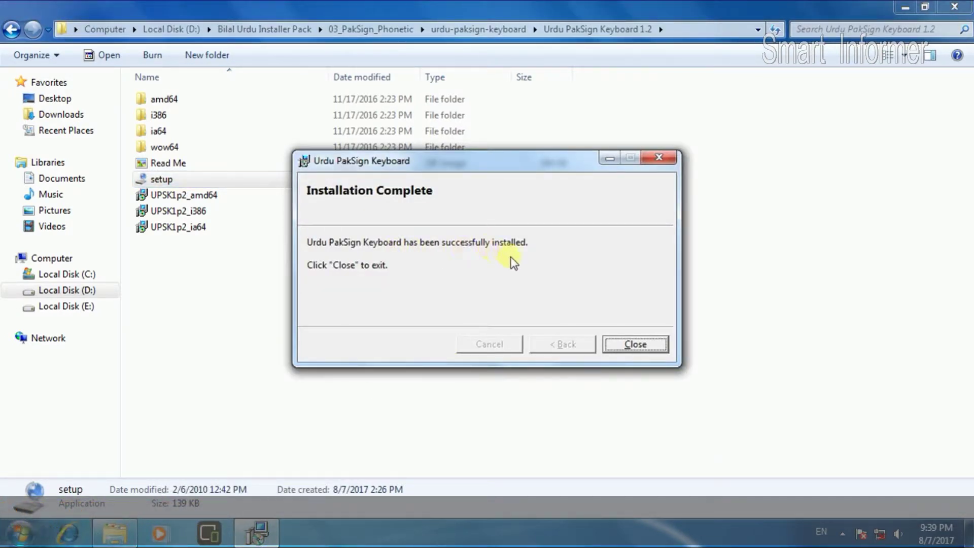
left_click(618, 346)
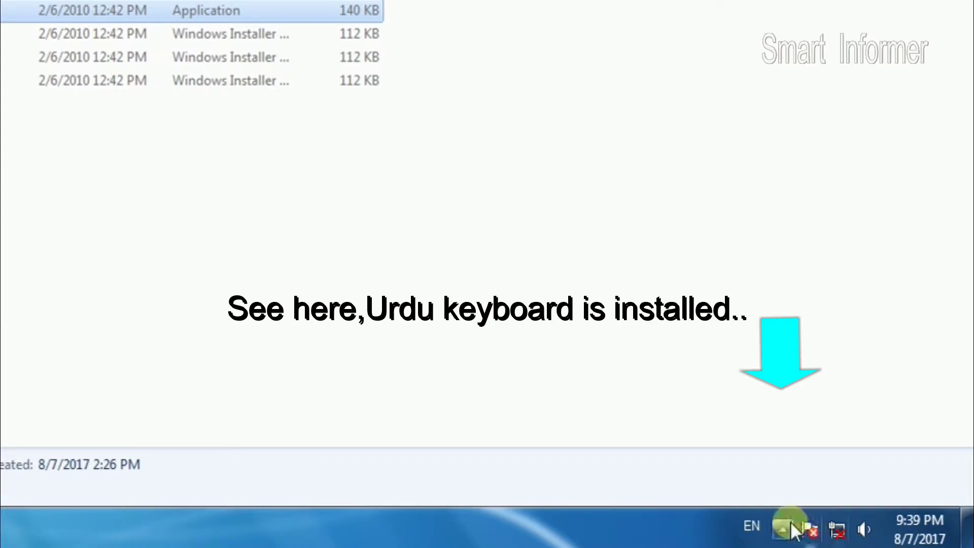
left_click(753, 525)
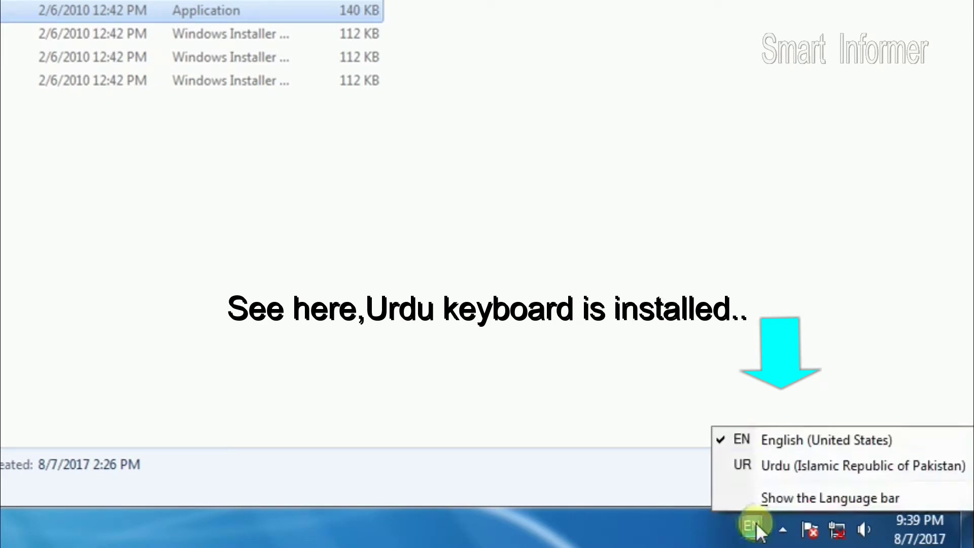
left_click(695, 403)
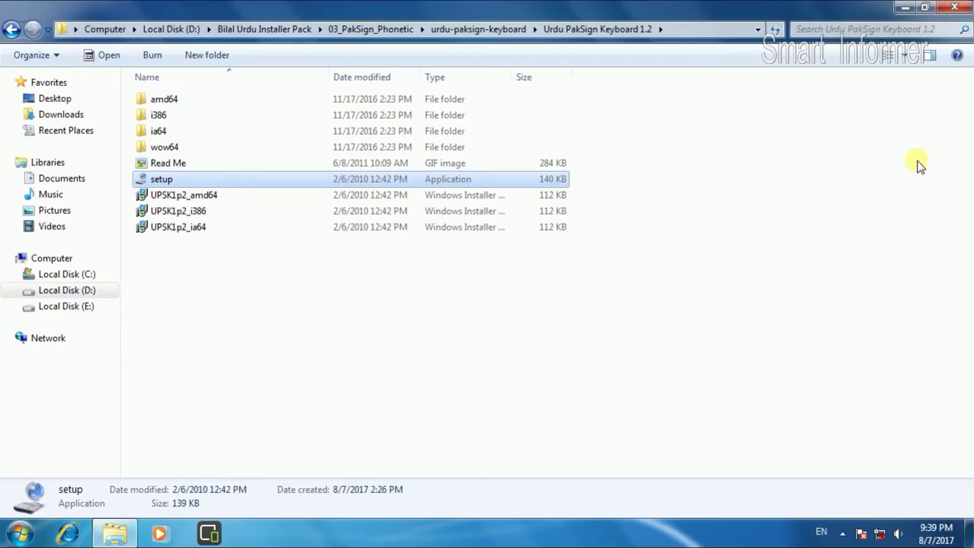
Step: Minimize Explorer and launch Adobe Photoshop CS6 (64 Bit) from the Start menu
left_click(935, 15)
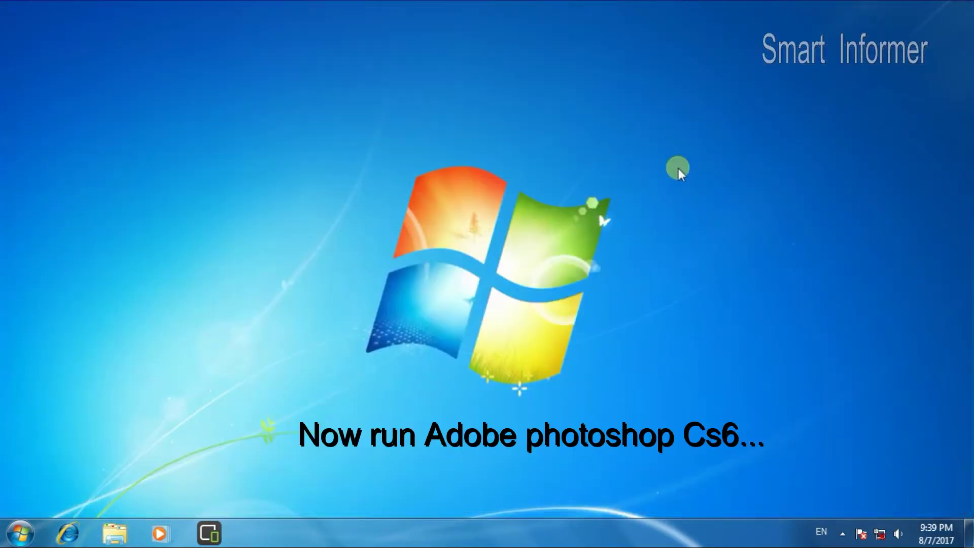
left_click(34, 530)
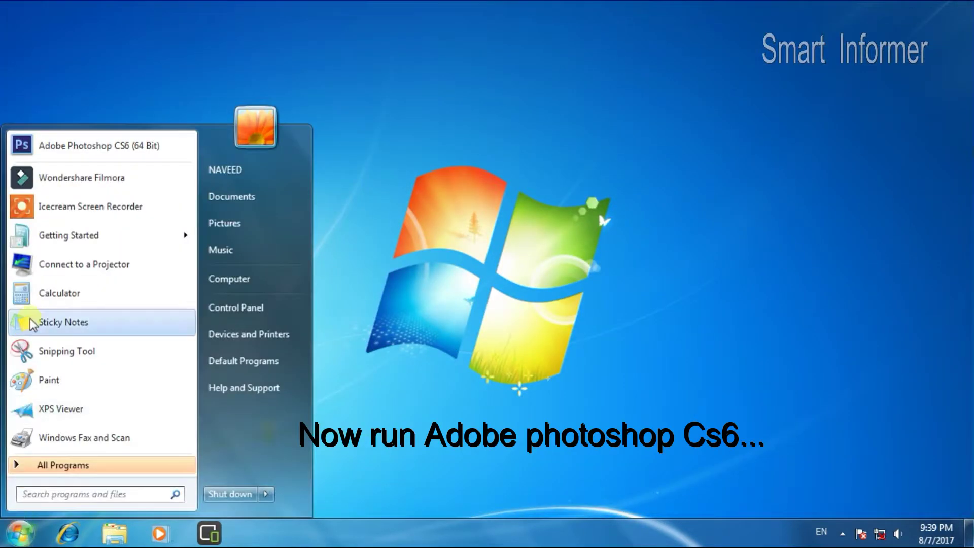
left_click(71, 153)
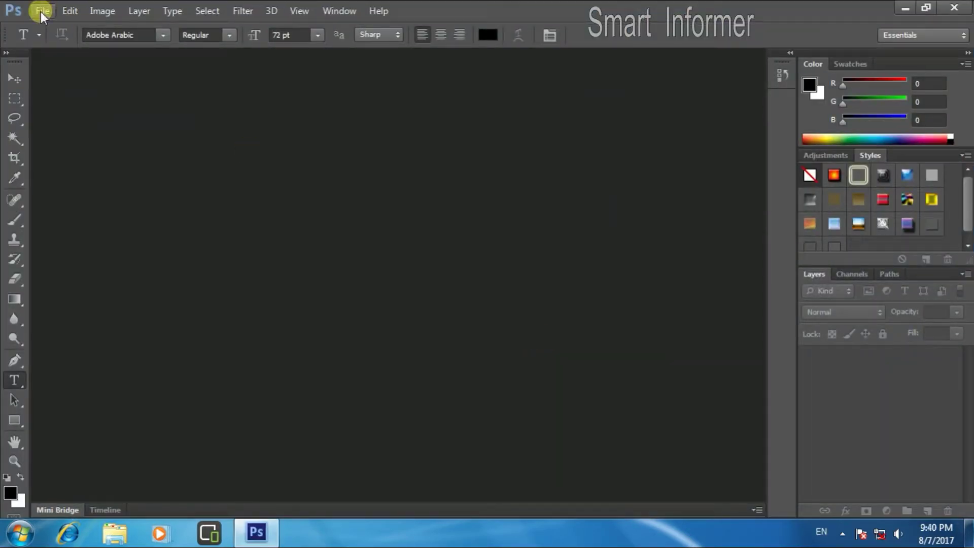
Step: Choose the Middle Eastern text engine in Edit > Preferences > Type
left_click(70, 11)
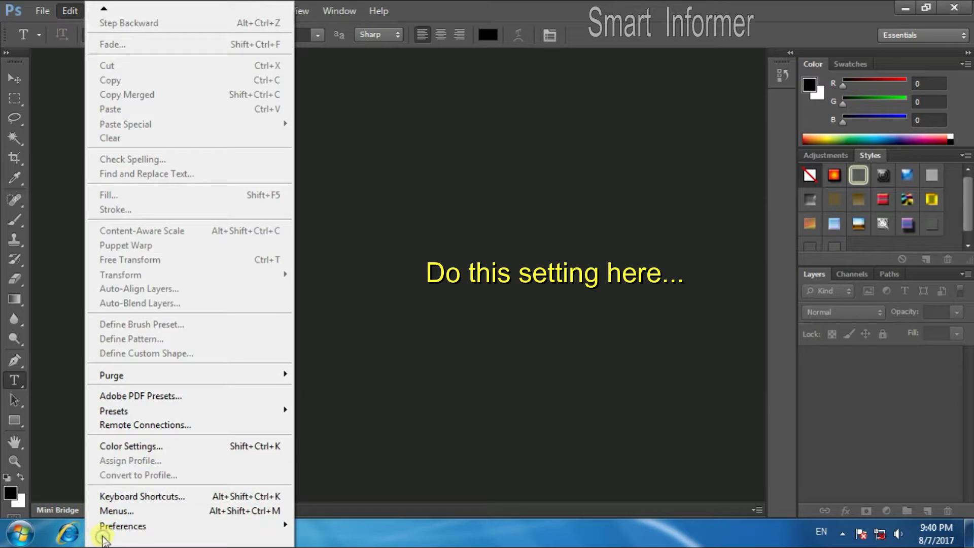
mouse_move(152, 526)
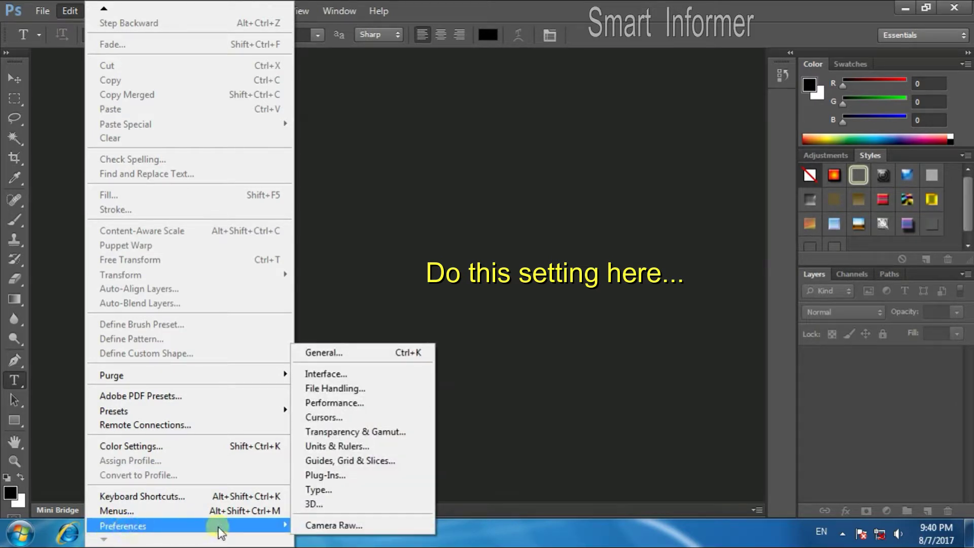
left_click(319, 490)
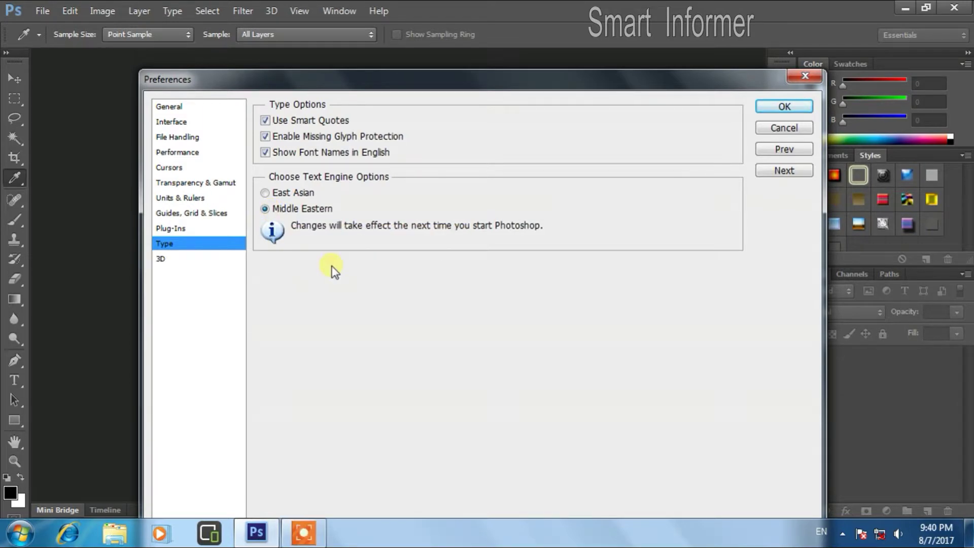
Step: Confirm the Middle Eastern type preference, then exit and relaunch Photoshop CS6
left_click(776, 105)
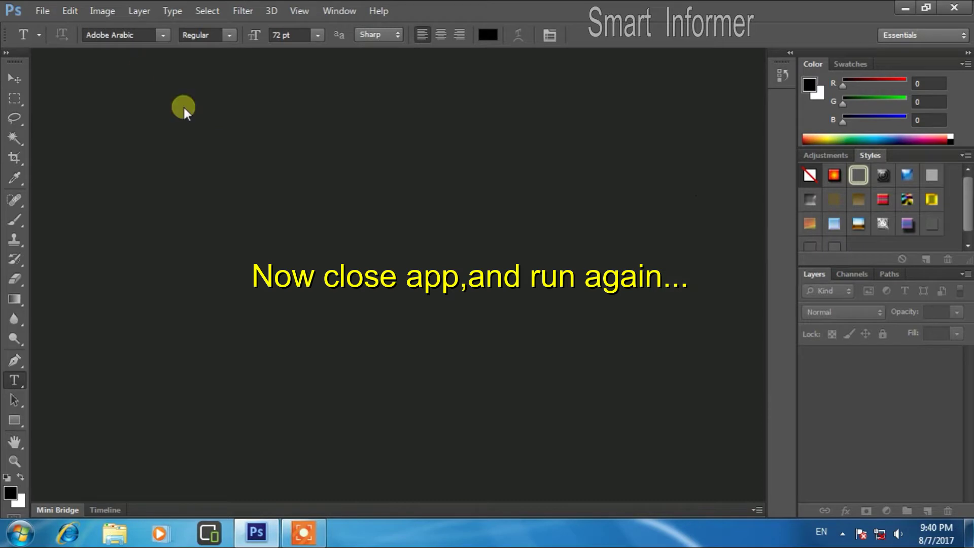
left_click(47, 15)
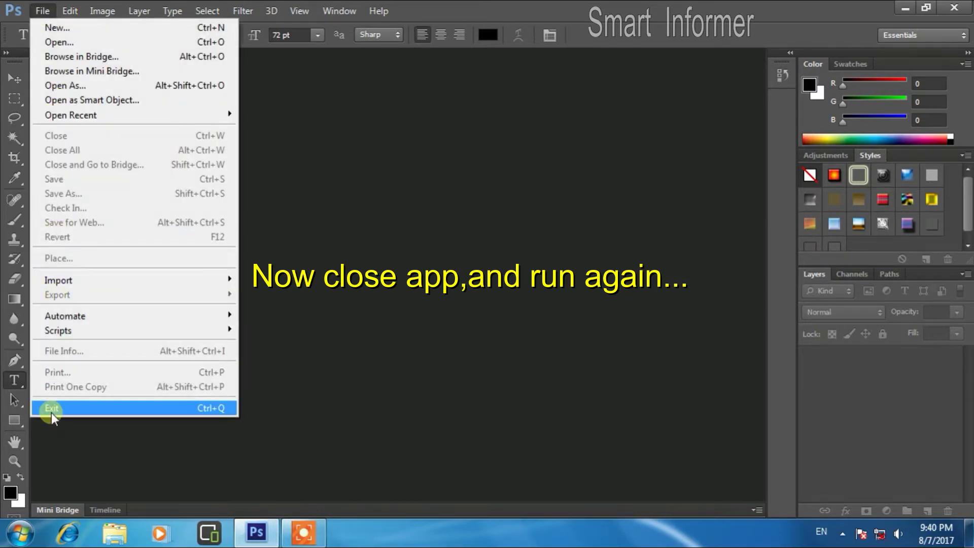
left_click(44, 406)
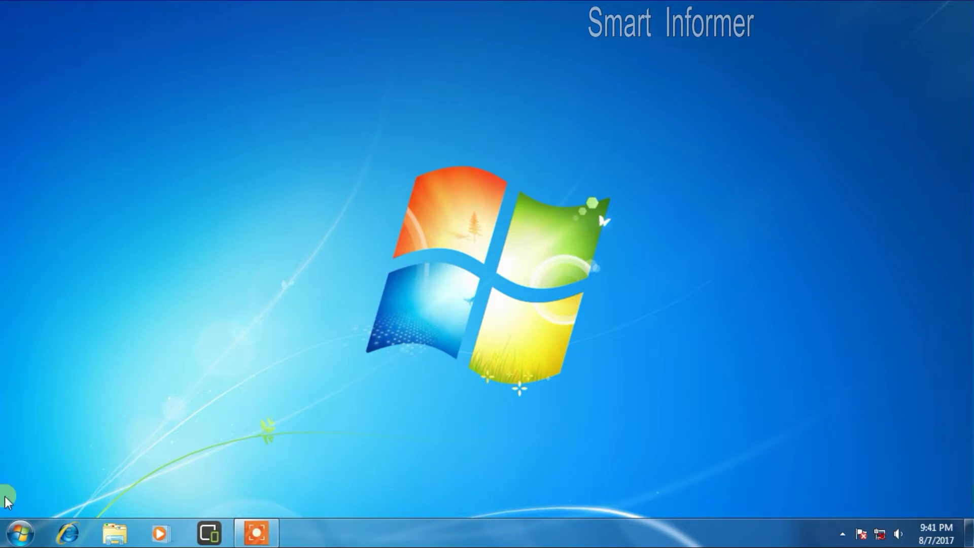
left_click(20, 533)
left_click(31, 159)
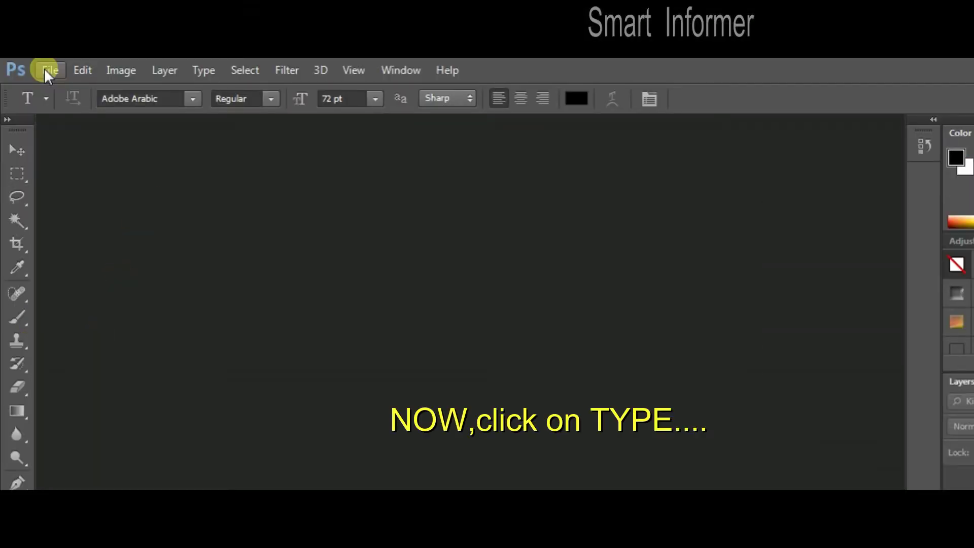
Step: Enable Type > Language Options > Middle Eastern Features and begin a new 1080×720 px document
left_click(203, 67)
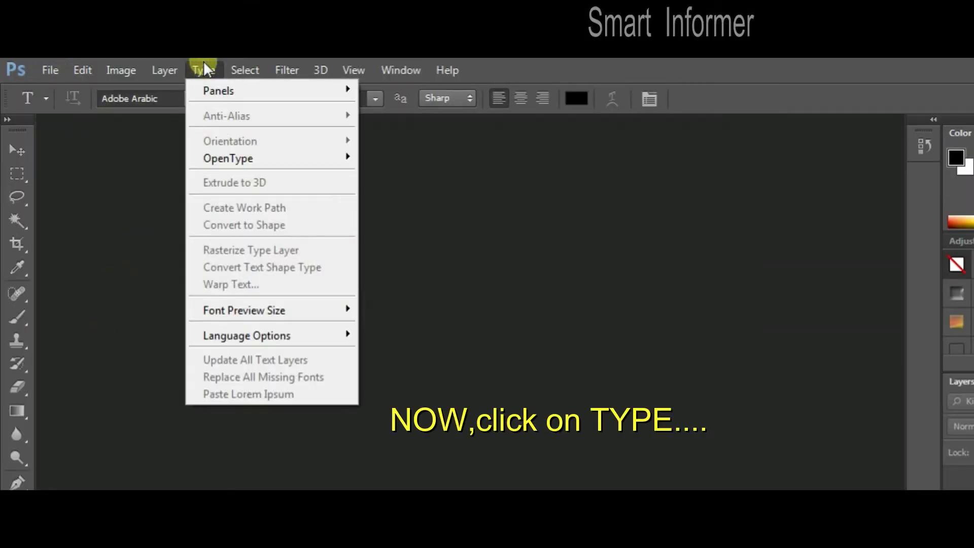
mouse_move(246, 336)
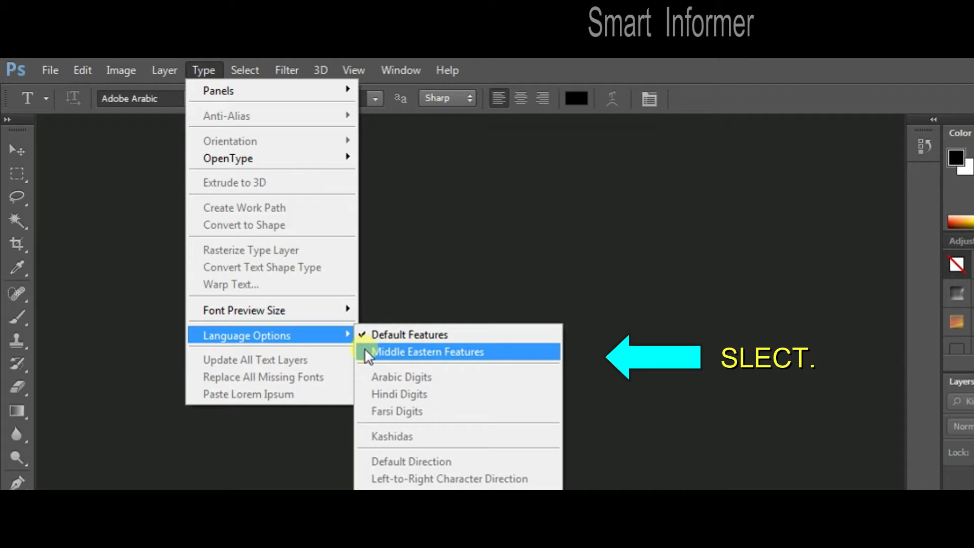
left_click(365, 350)
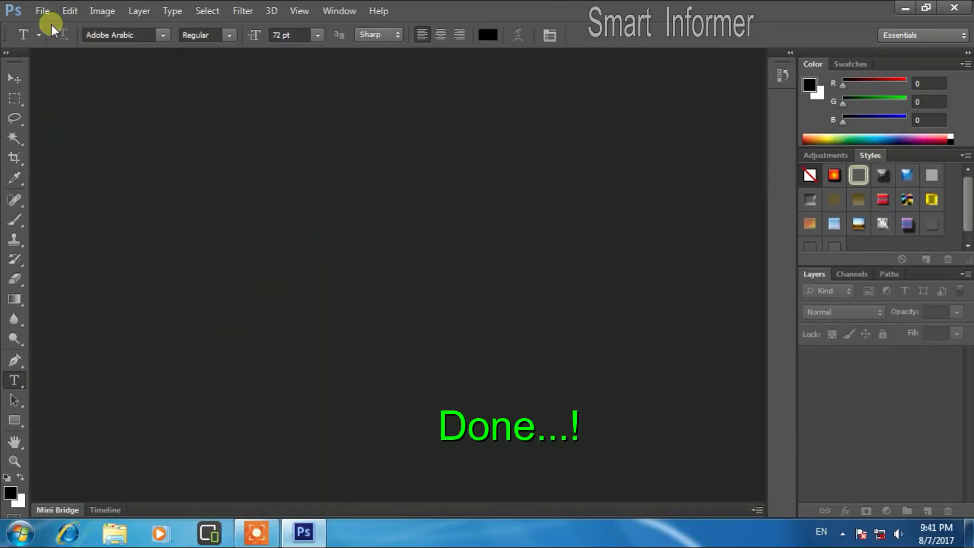
left_click(41, 11)
left_click(77, 26)
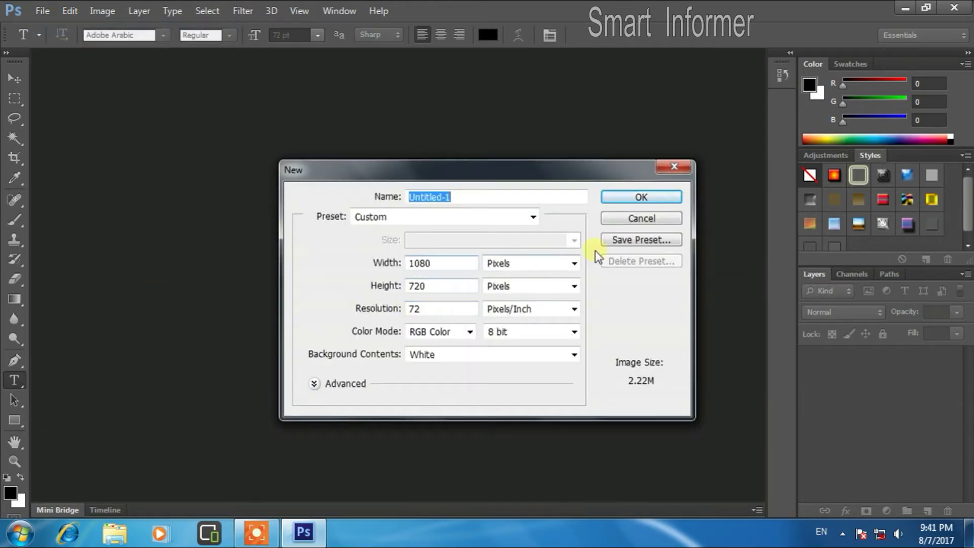
Step: Create the white 1080×720 Untitled-1 canvas and show the input language list
left_click(641, 196)
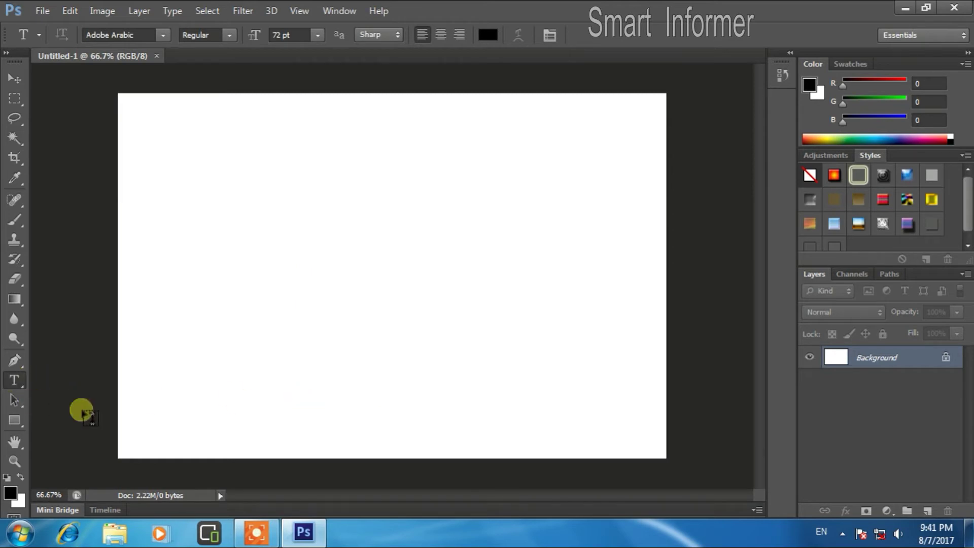
left_click(820, 533)
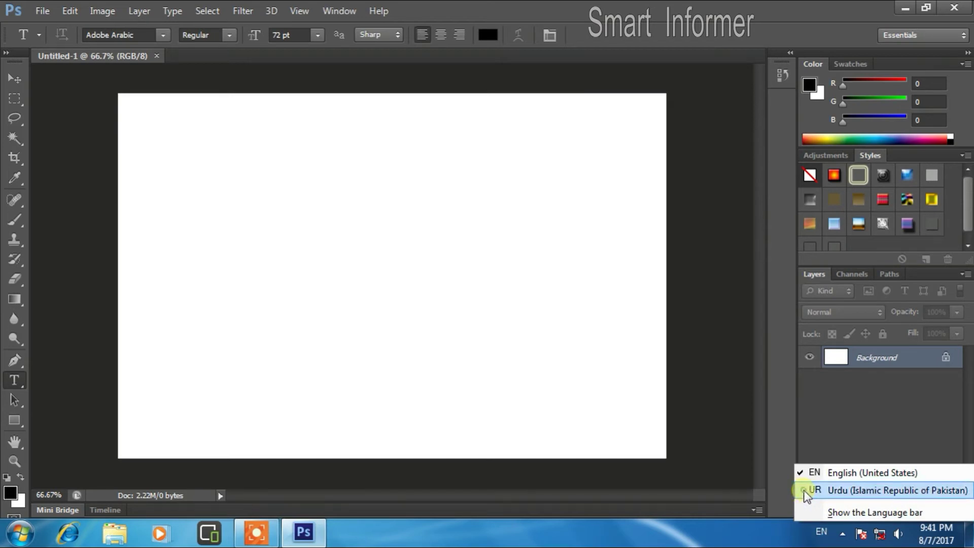
Step: Switch to Urdu input and type 'اڈوب فوٹو شاپ میں اُردو لکھیں۔' as a committed text line
left_click(803, 490)
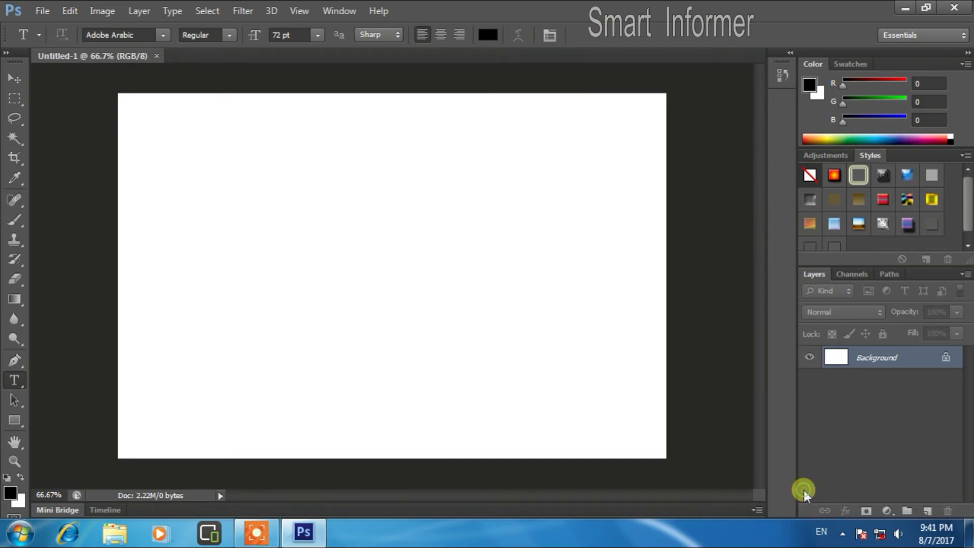
left_click(259, 241)
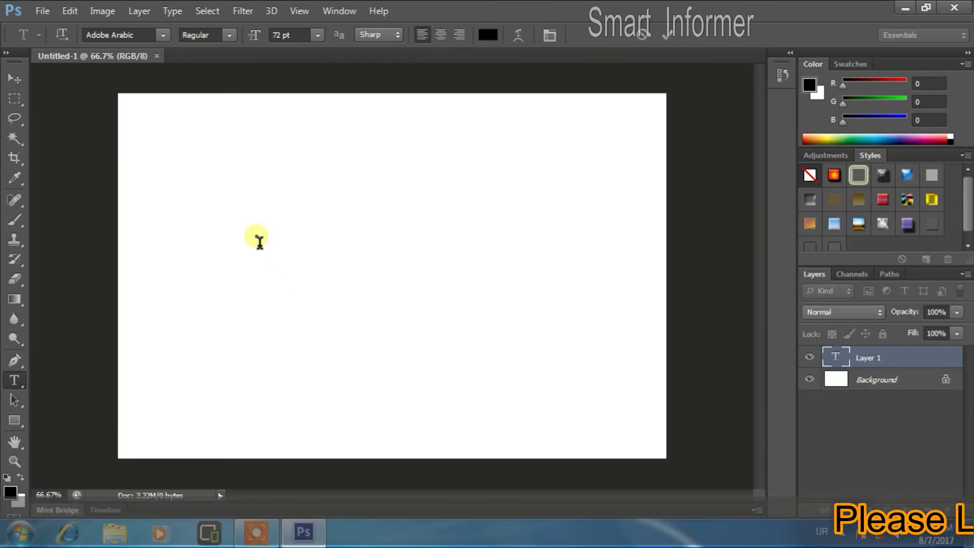
type("اڈوب فوٹو شاپ میں")
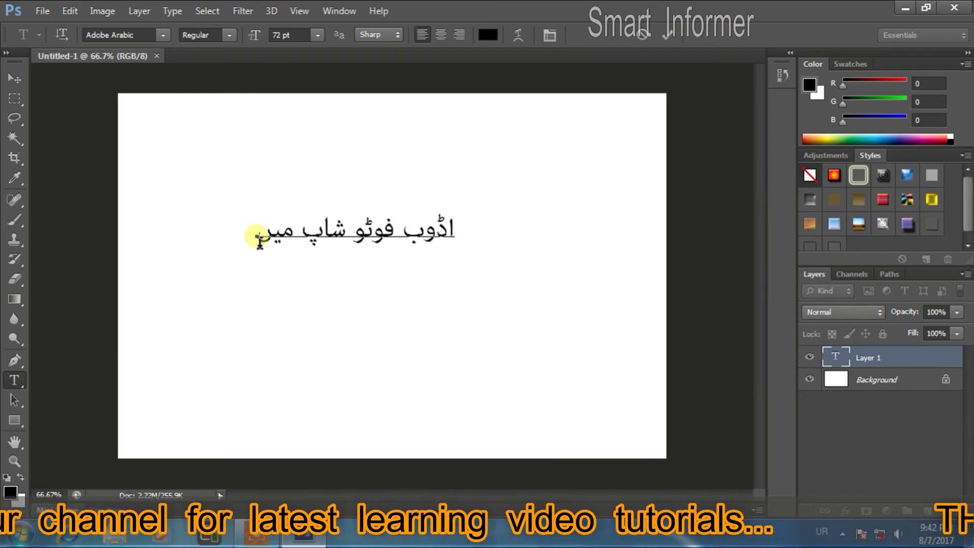
type(" اُردو لکھ")
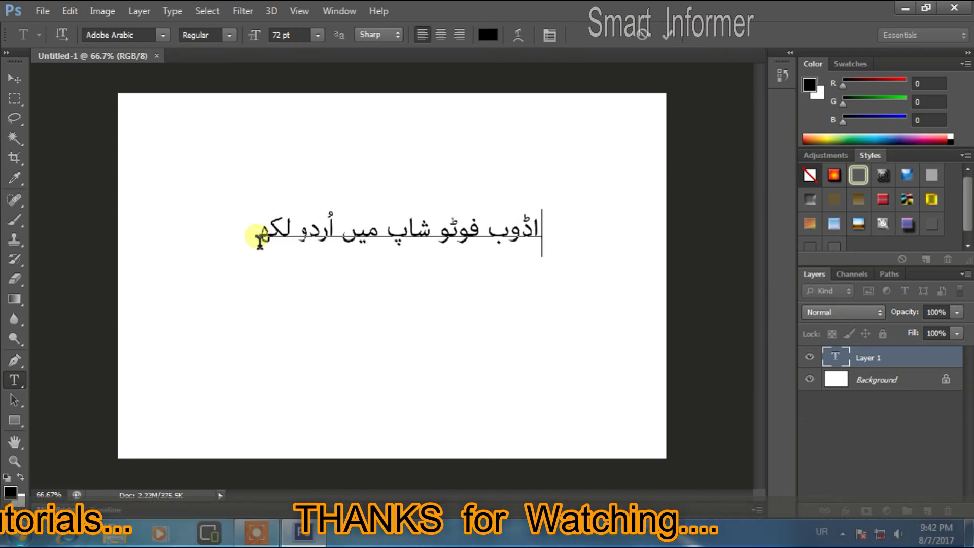
type("یں۔")
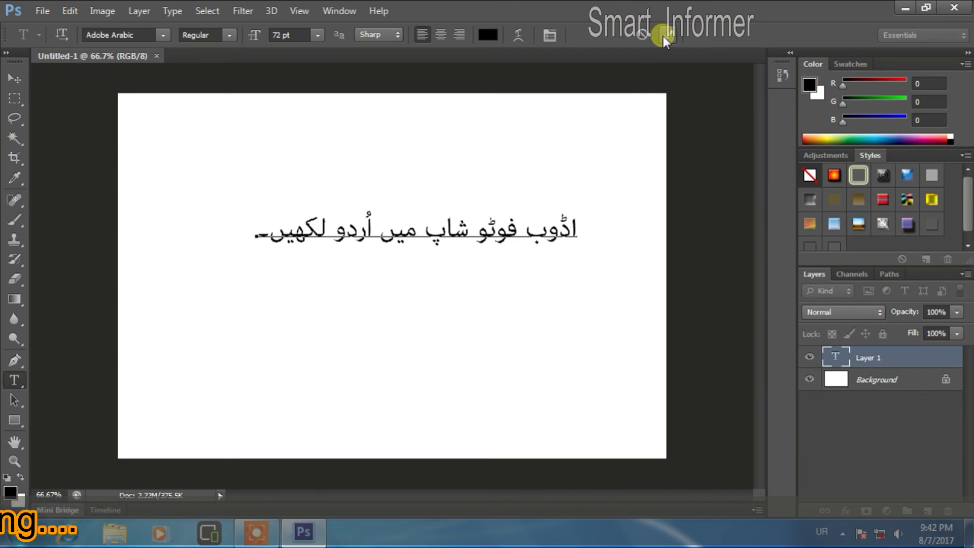
left_click(664, 36)
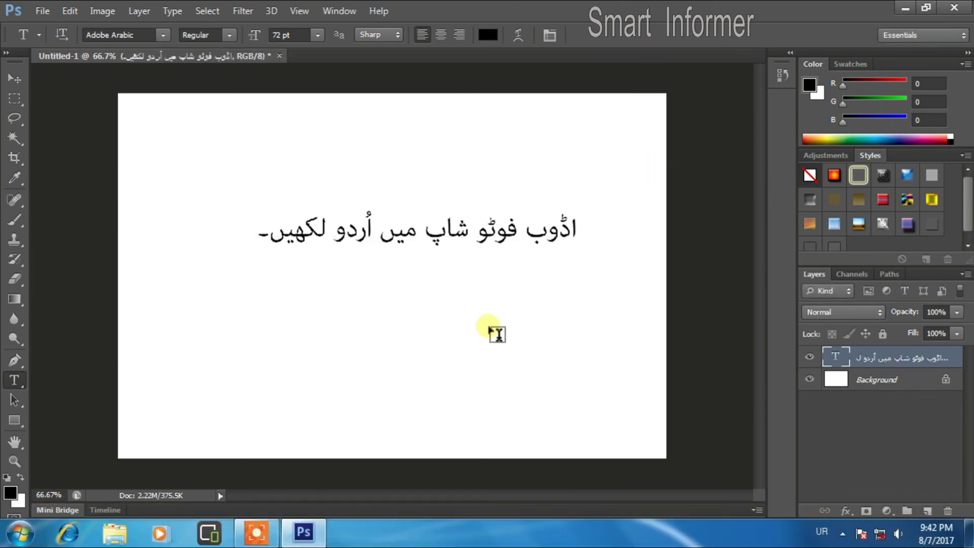